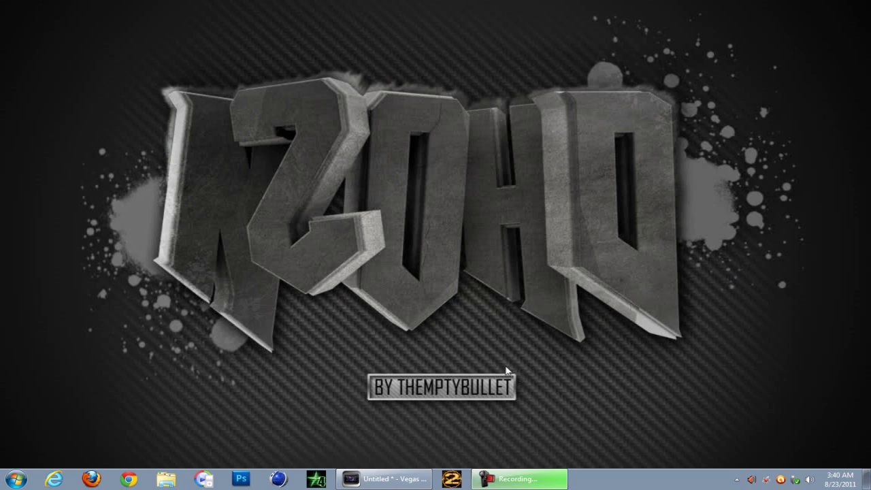
- Restore the untitled Vegas Pro project window from the taskbar
left_click(400, 479)
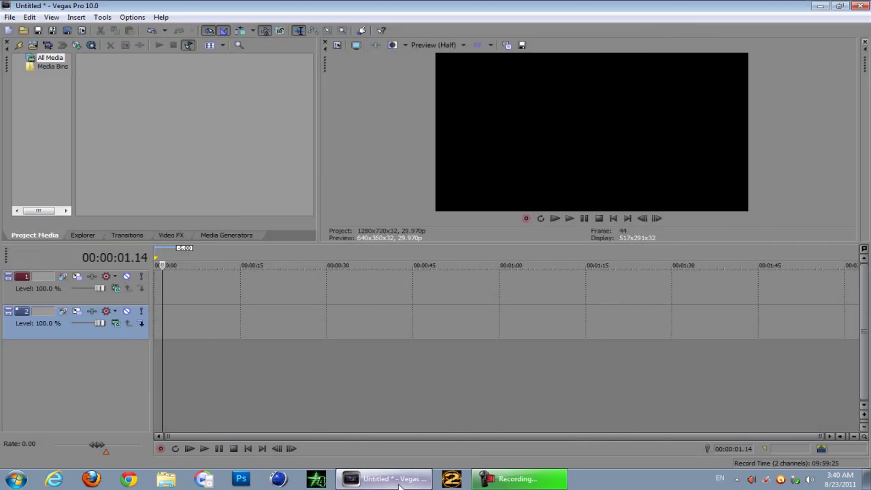
- Place 23.jpg on the timeline and set Pan/Crop Maintain aspect ratio to No so it fills the frame
left_click(400, 479)
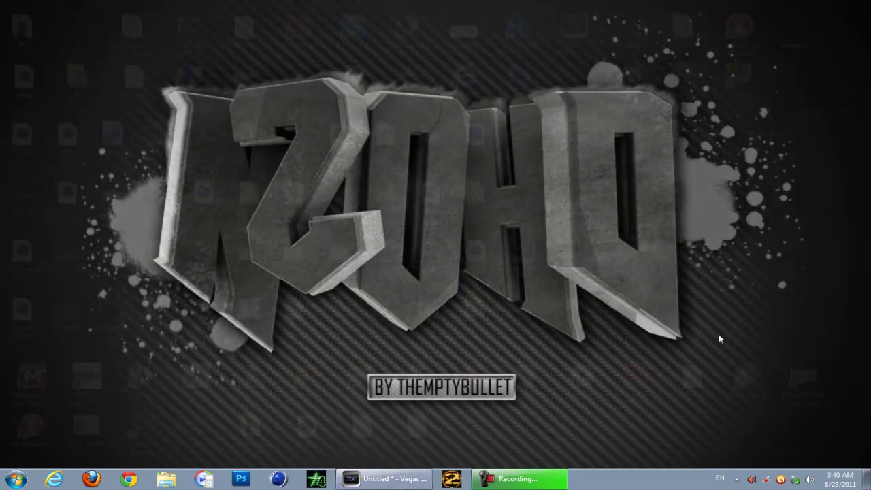
left_click_drag(113, 257, 157, 287)
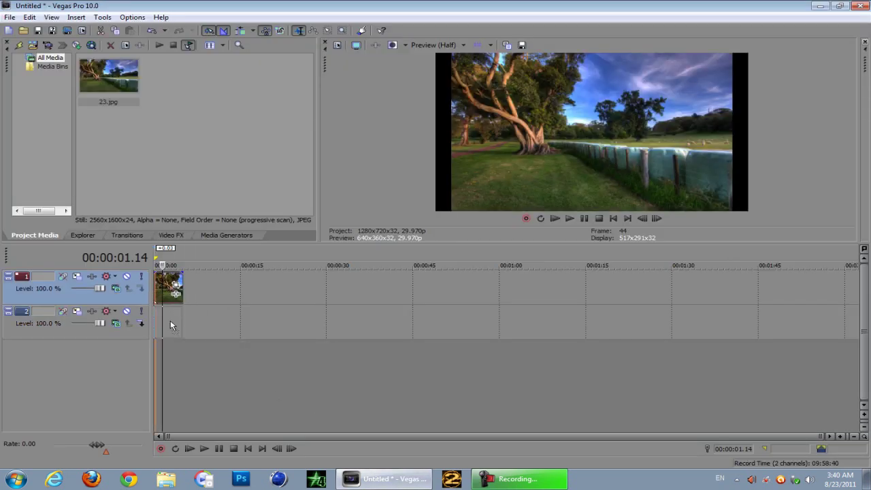
left_click(175, 285)
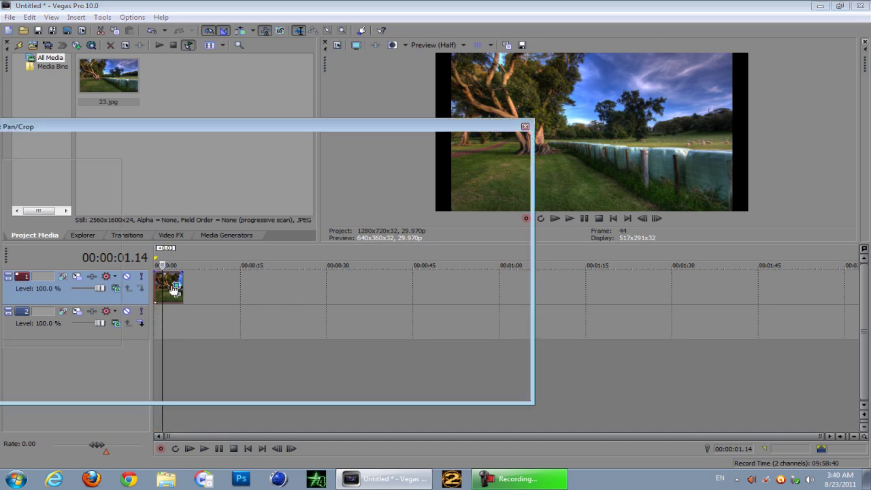
left_click(95, 273)
left_click(84, 287)
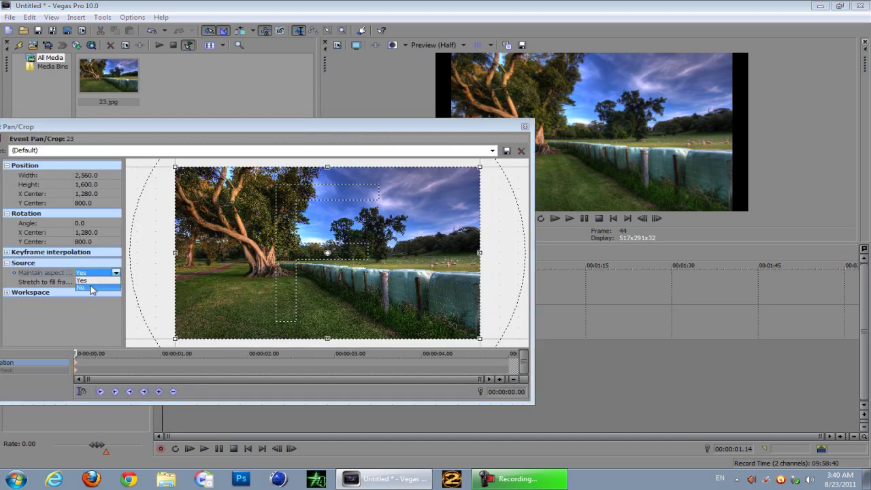
left_click(525, 126)
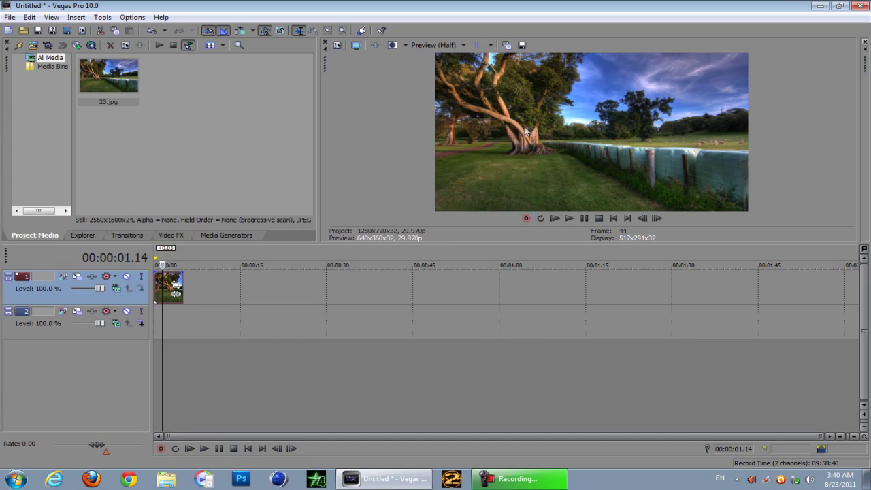
- Insert a new empty video track above the photo's track
right_click(119, 296)
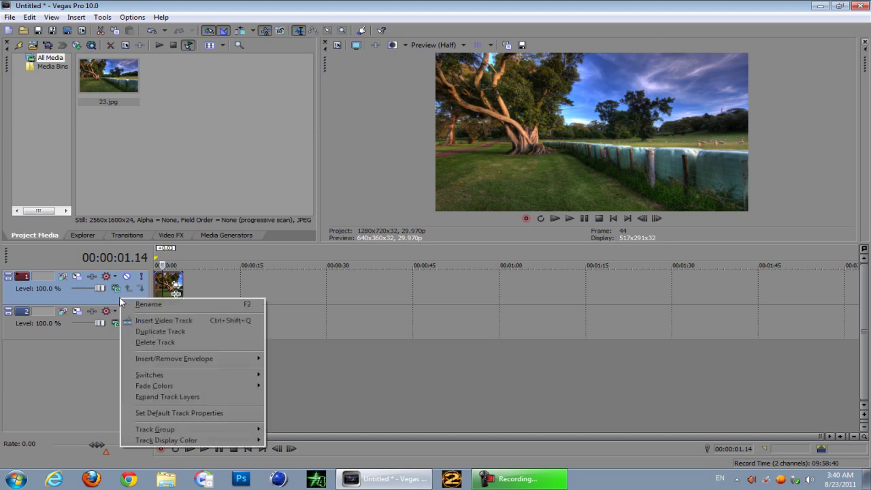
left_click(147, 320)
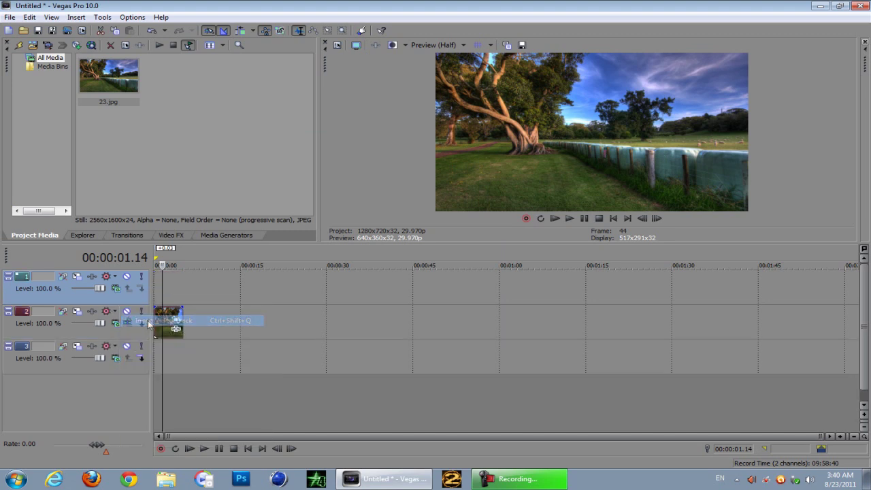
left_click(163, 284)
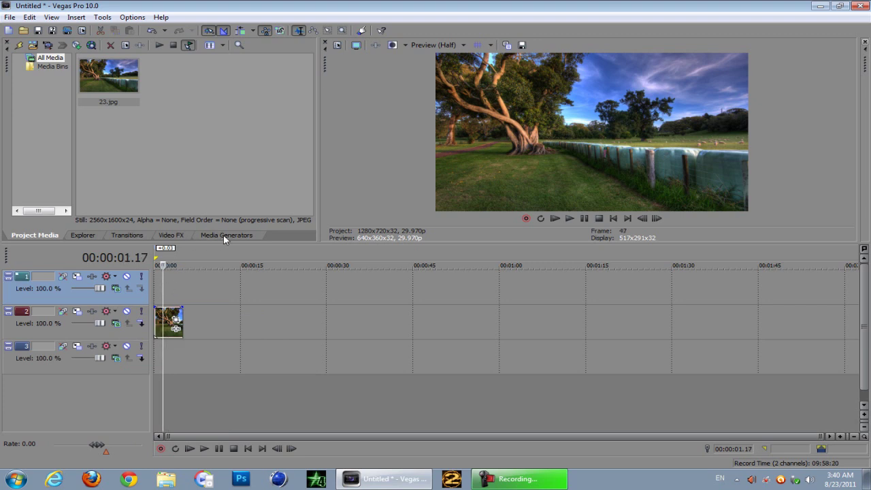
left_click(225, 235)
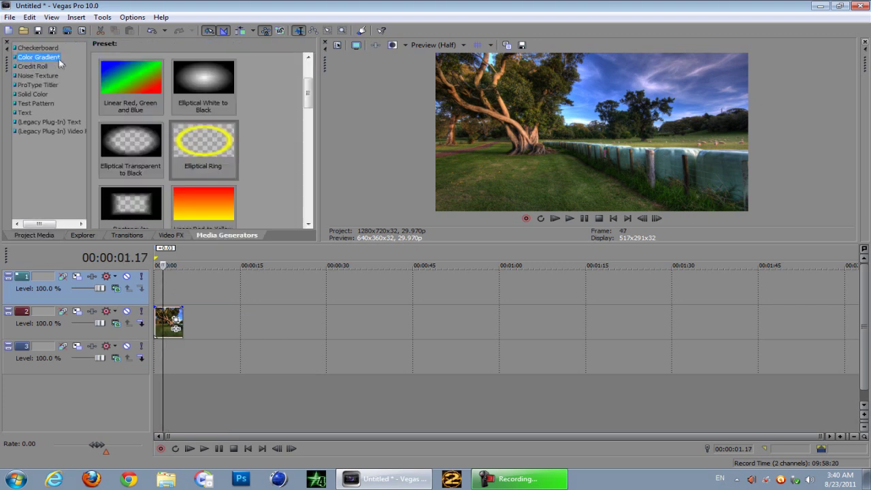
- Drop the Elliptical Ring color gradient onto track 1 and apply its cc lens preset
left_click_drag(217, 151, 161, 297)
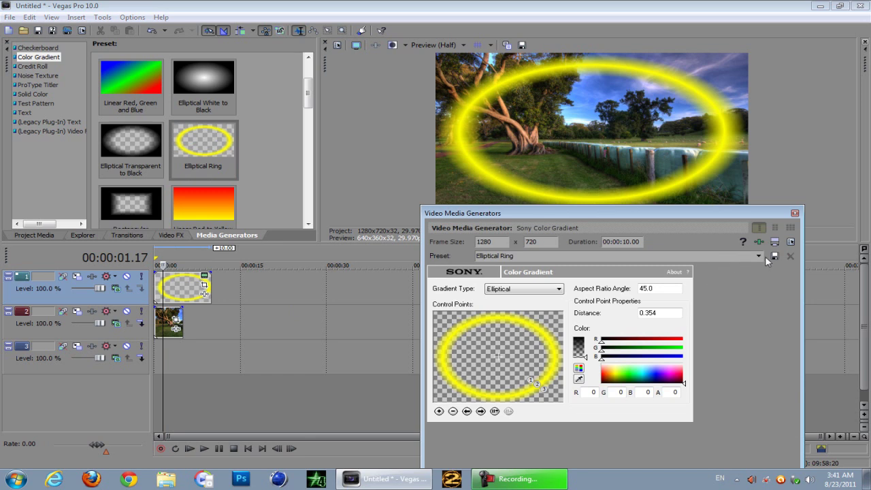
left_click(761, 258)
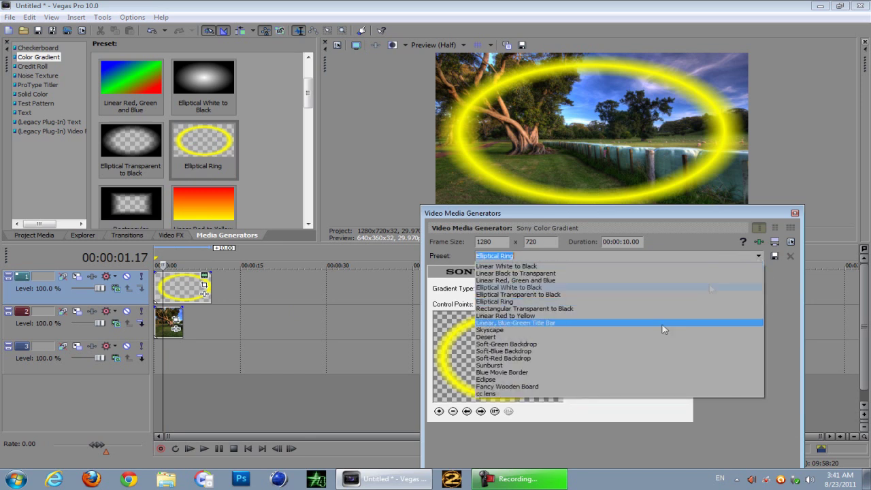
left_click(546, 394)
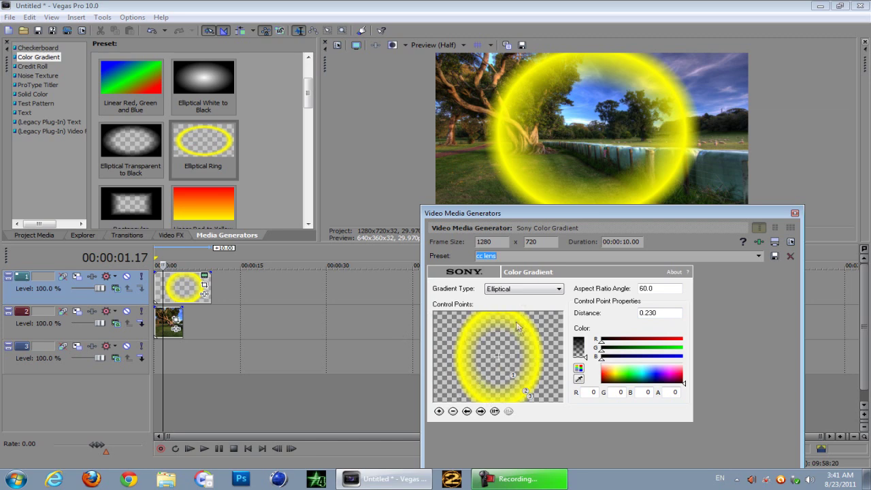
left_click_drag(648, 213, 637, 240)
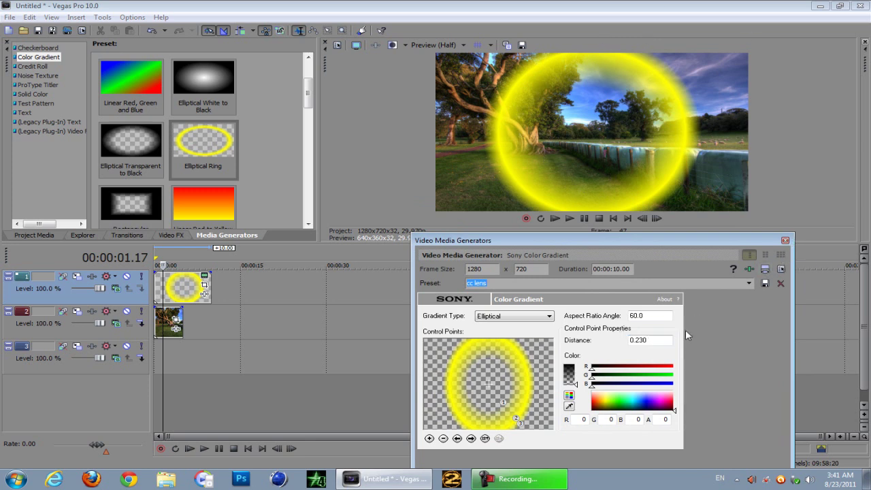
left_click(785, 240)
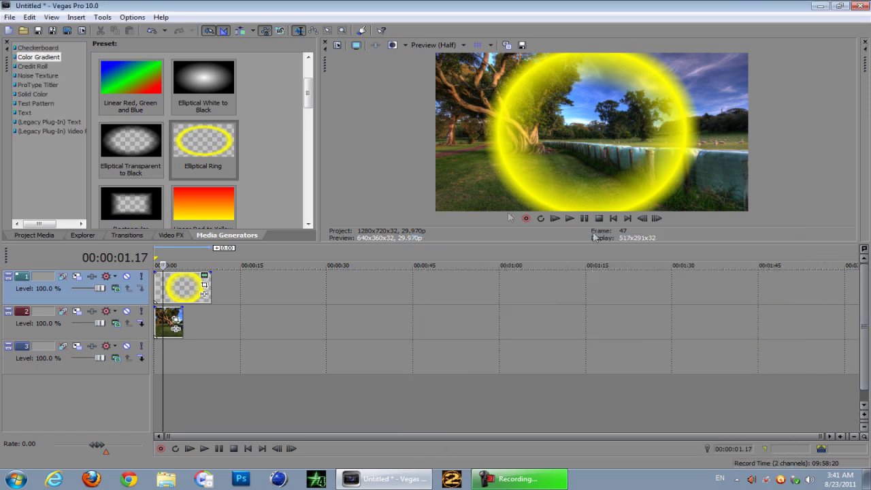
- Set track 1's compositing to Sony Height Map with the cc lens preset
left_click(117, 290)
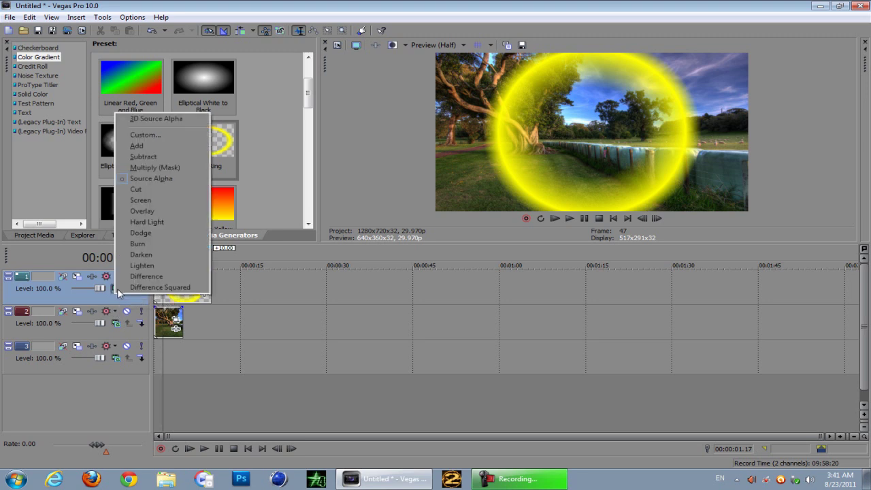
left_click(140, 136)
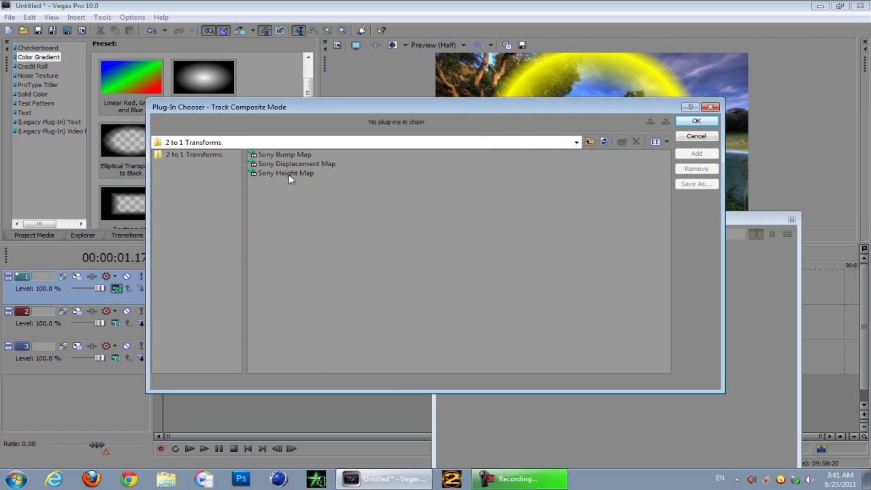
double_click(286, 173)
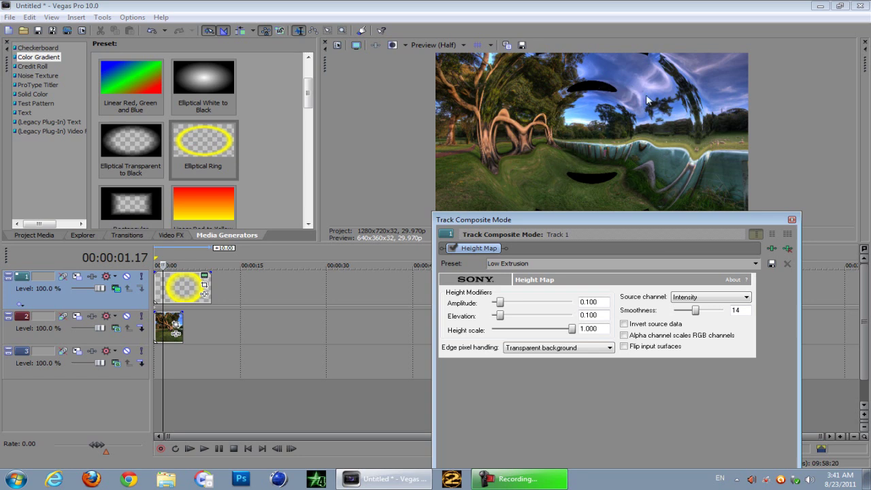
left_click(756, 264)
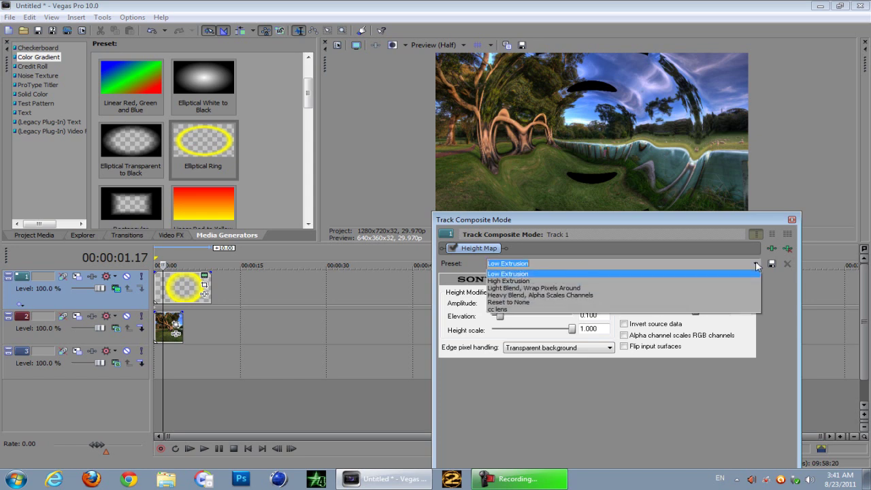
left_click(596, 310)
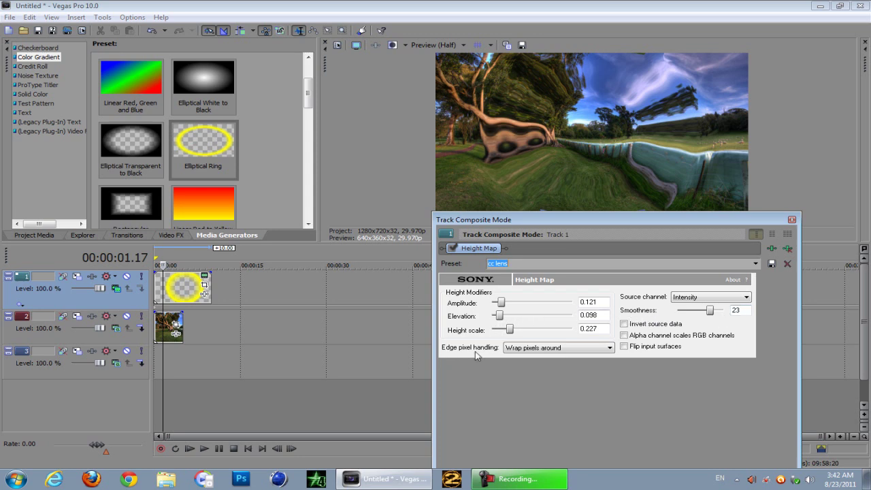
- Keep edge handling at Wrap pixels around and raise the height scale to about 0.879
left_click(545, 352)
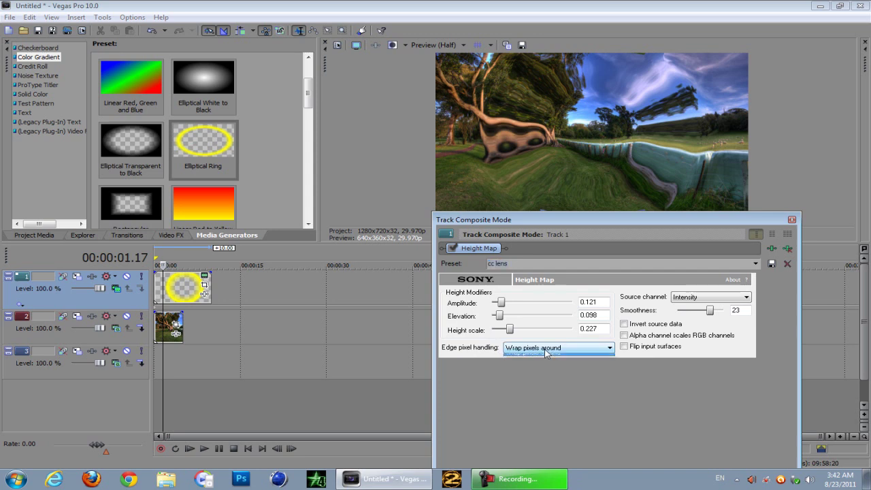
left_click(553, 358)
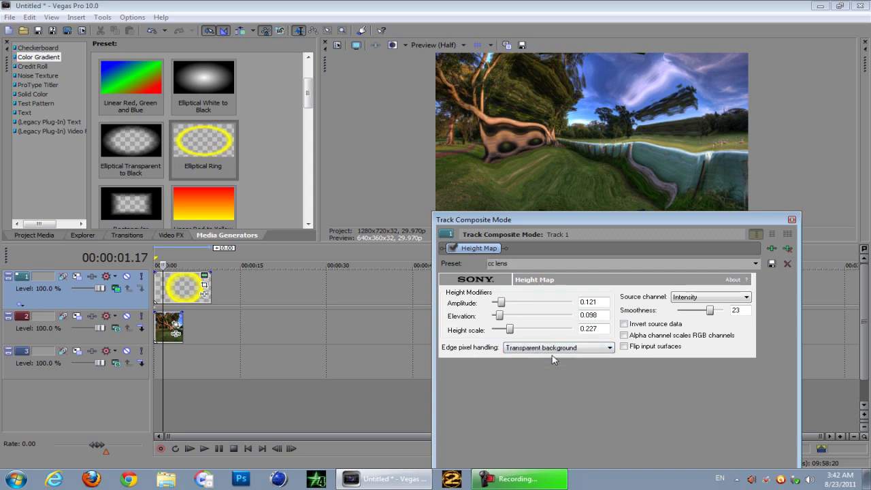
left_click(554, 350)
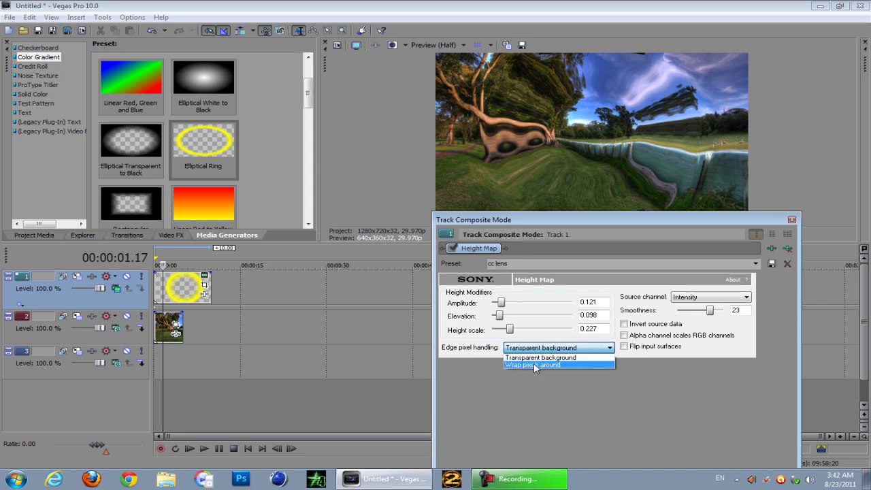
left_click(534, 364)
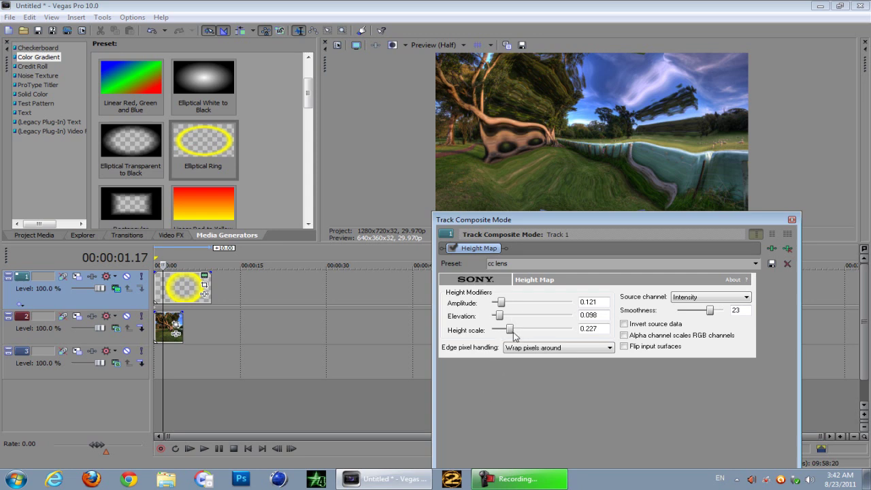
left_click_drag(510, 330, 565, 334)
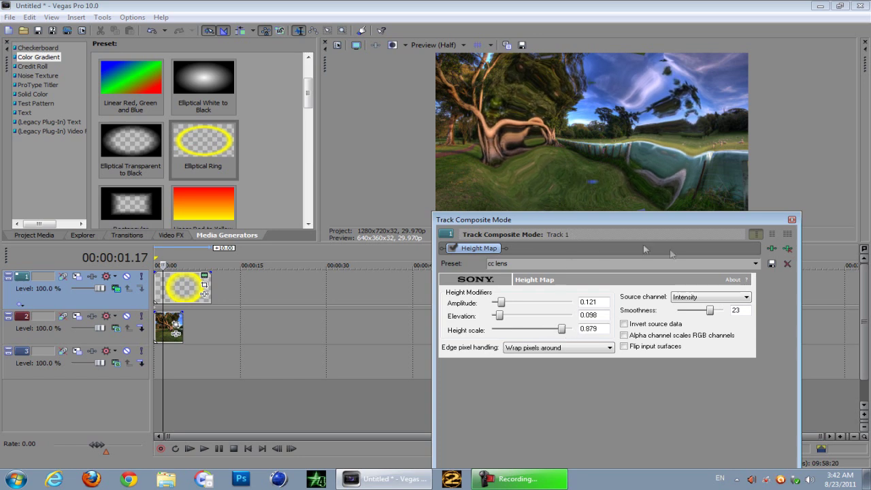
left_click(792, 219)
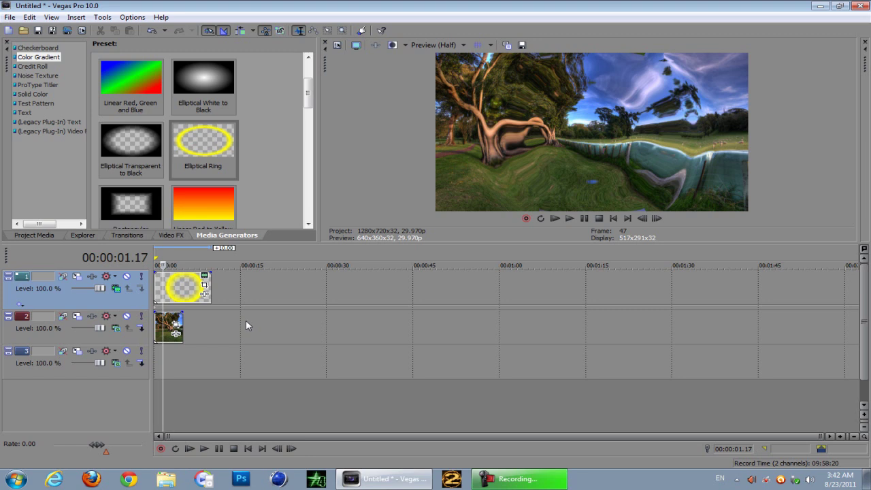
- Enlarge the gradient's pan/crop frame to 4,864 × 2,736 and set a starting keyframe
left_click(205, 286)
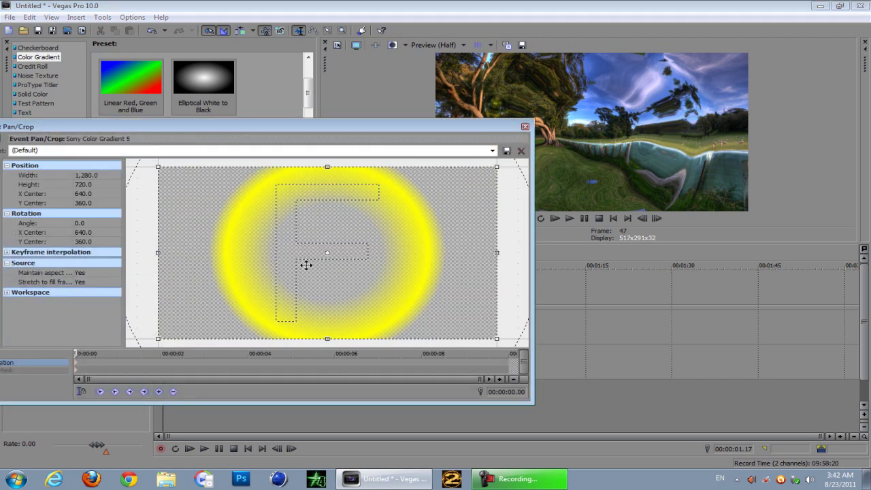
scroll(306, 265, "down", 8)
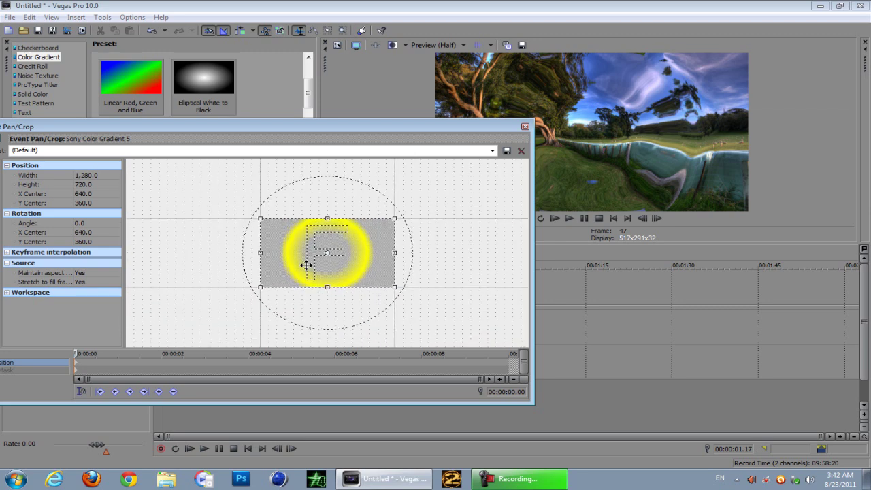
scroll(306, 264, "down", 1)
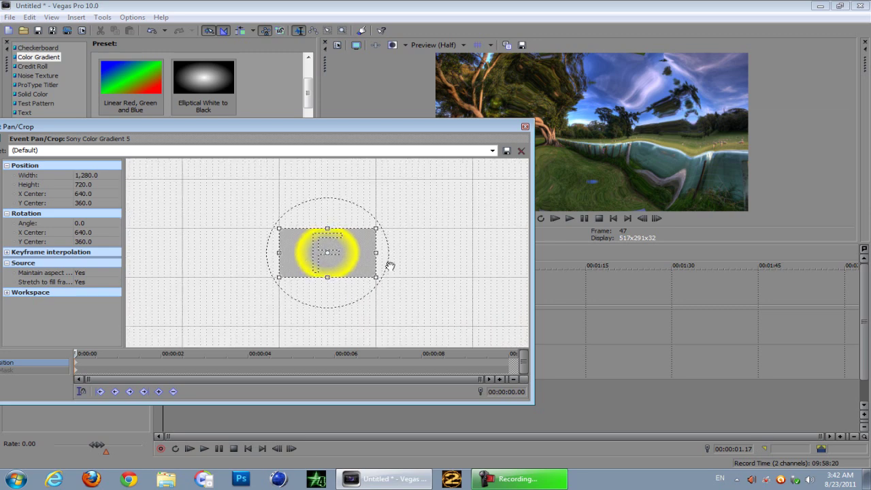
left_click_drag(374, 276, 519, 345)
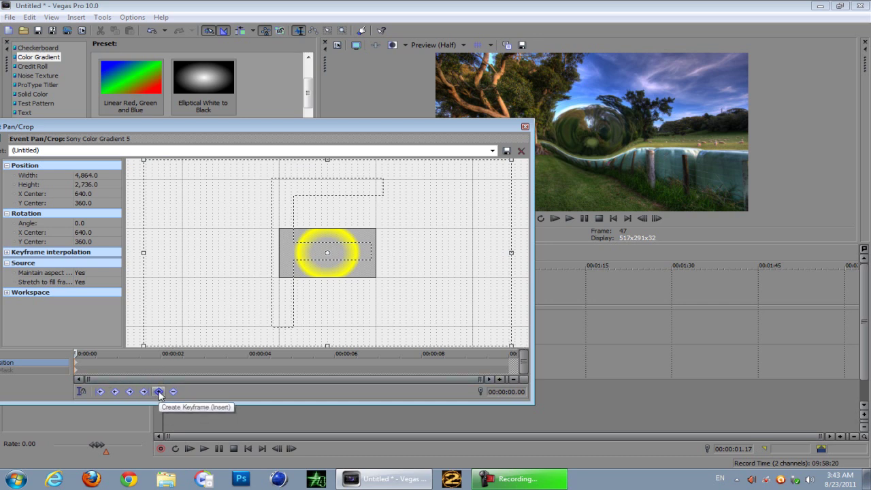
left_click(158, 392)
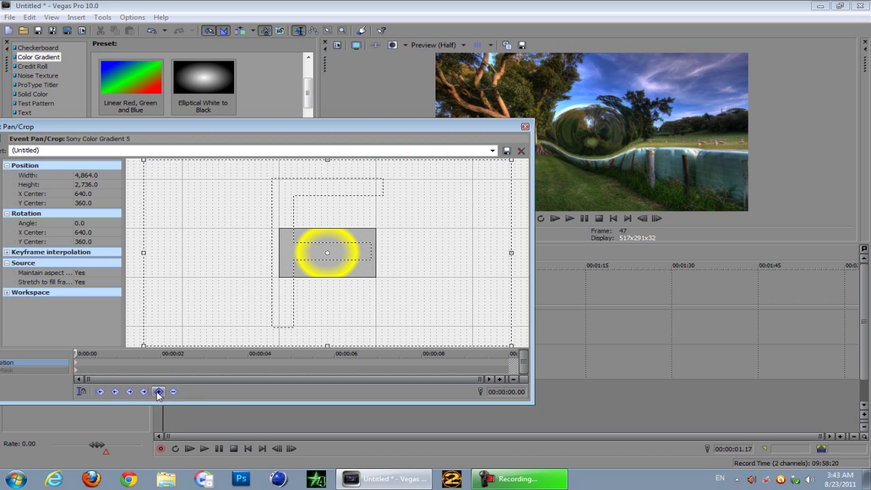
- At 00:00:04.23, shrink the crop frame to 312.9 × 176.0 around the ring's centre
left_click(502, 361)
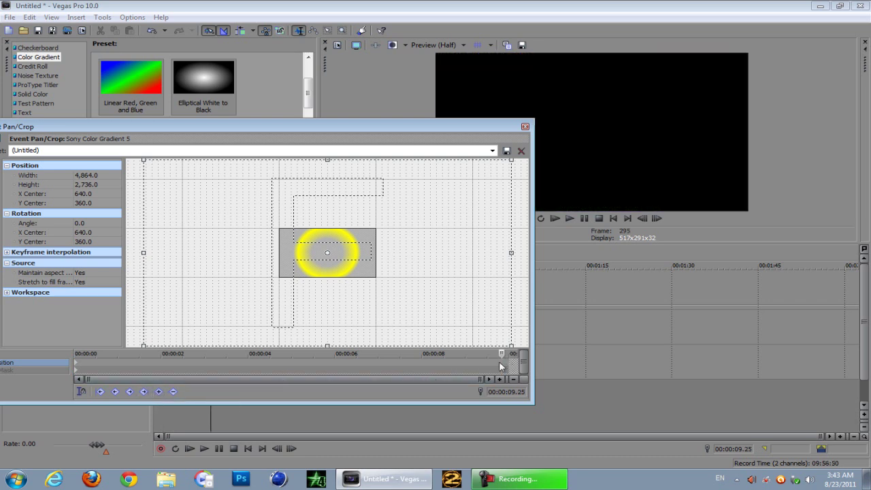
left_click(443, 363)
left_click_drag(430, 368, 323, 366)
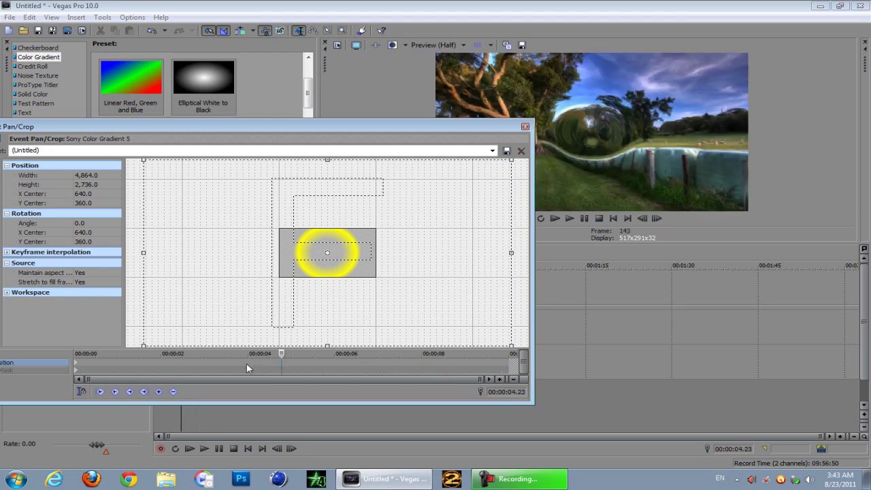
left_click_drag(362, 125, 375, 182)
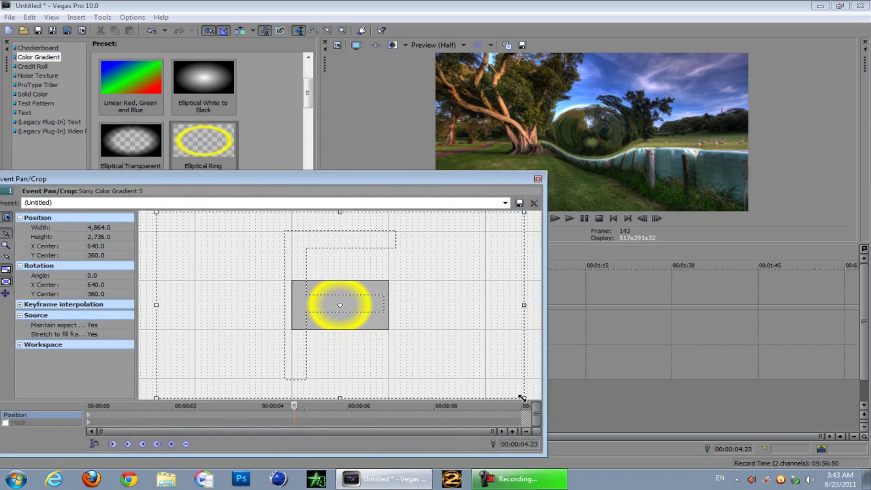
left_click_drag(522, 397, 381, 311)
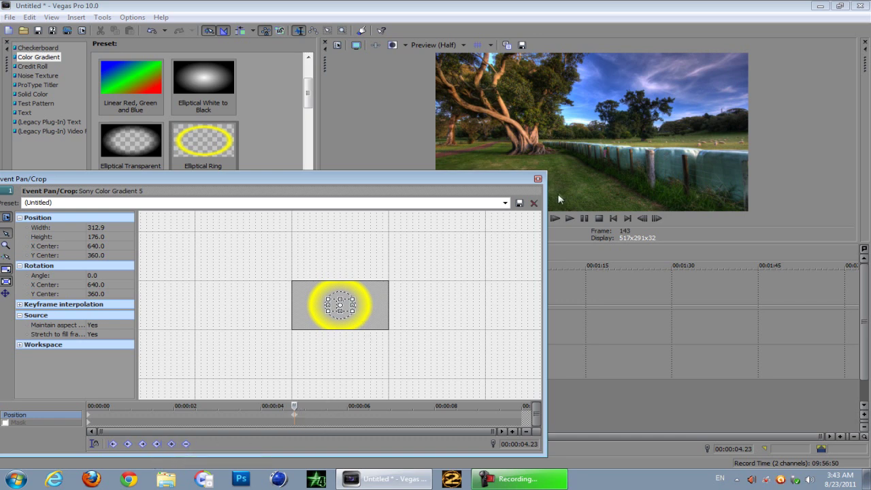
- Close Event Pan/Crop and play the project from the start to preview the lens warp
left_click(538, 179)
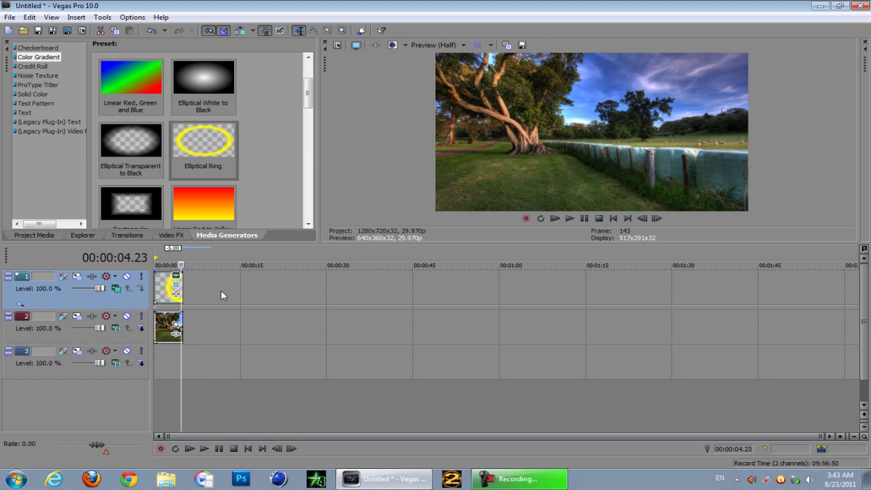
left_click(194, 450)
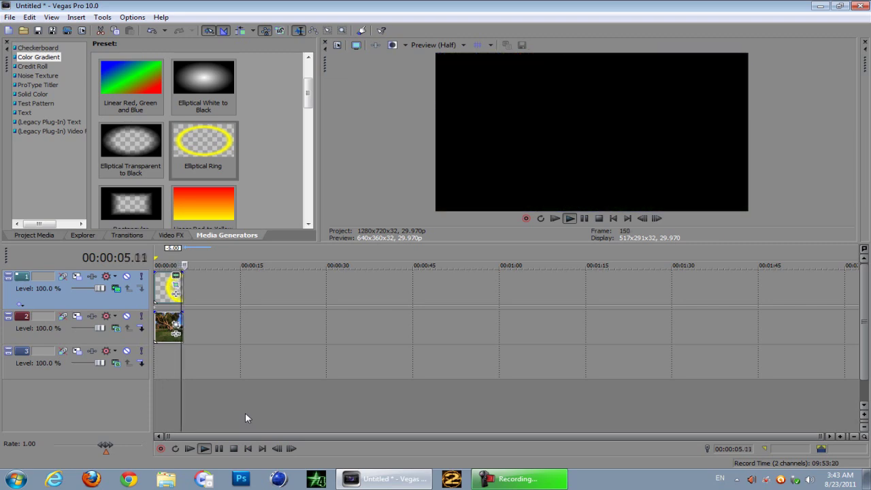
left_click(218, 448)
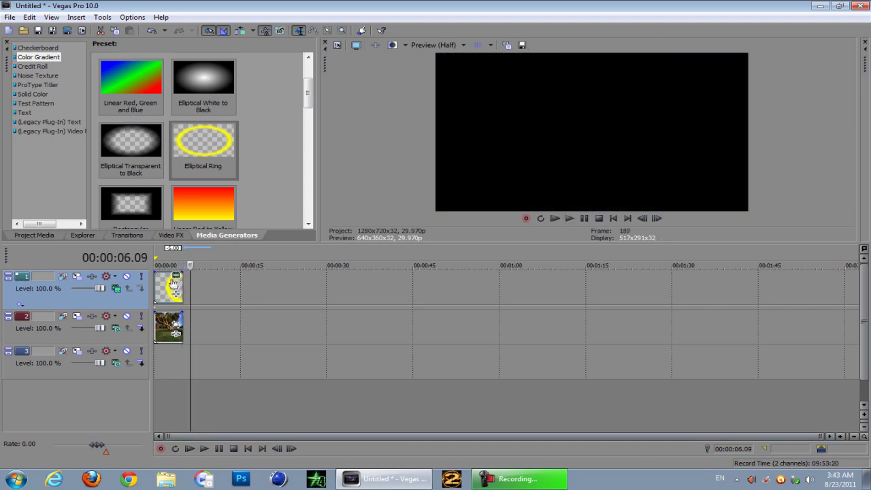
left_click(176, 277)
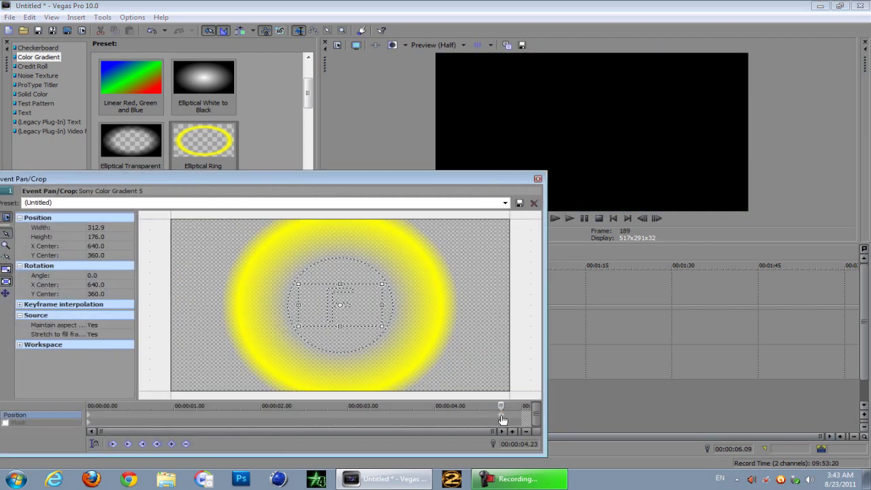
left_click(501, 420)
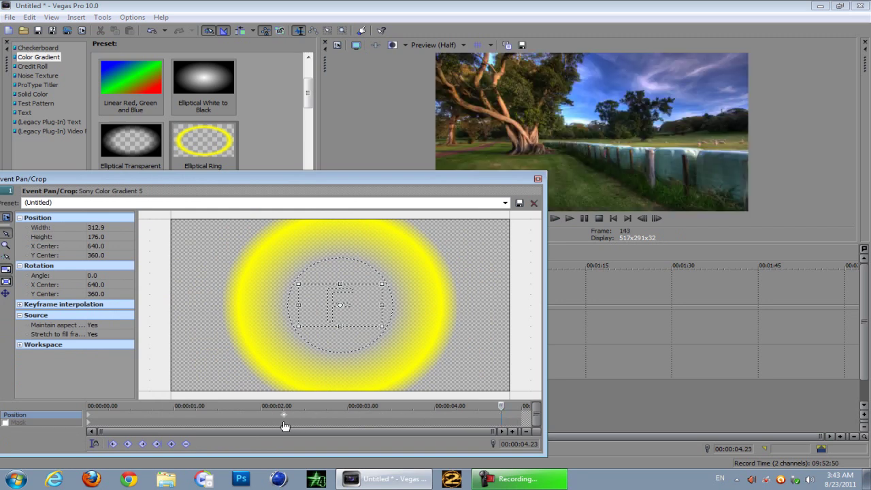
left_click(538, 180)
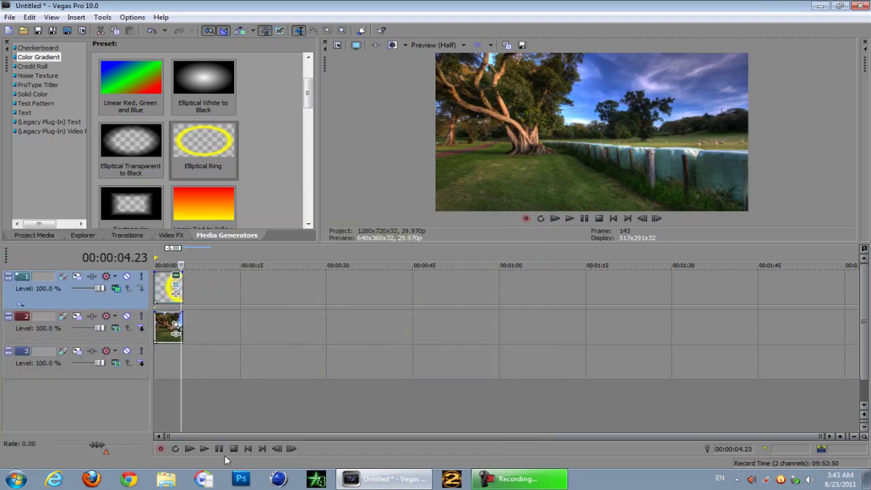
left_click(191, 449)
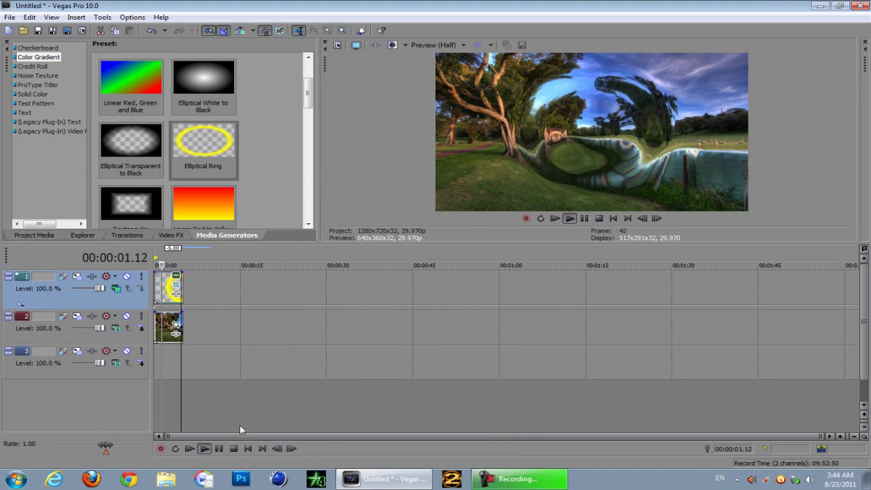
key("Return")
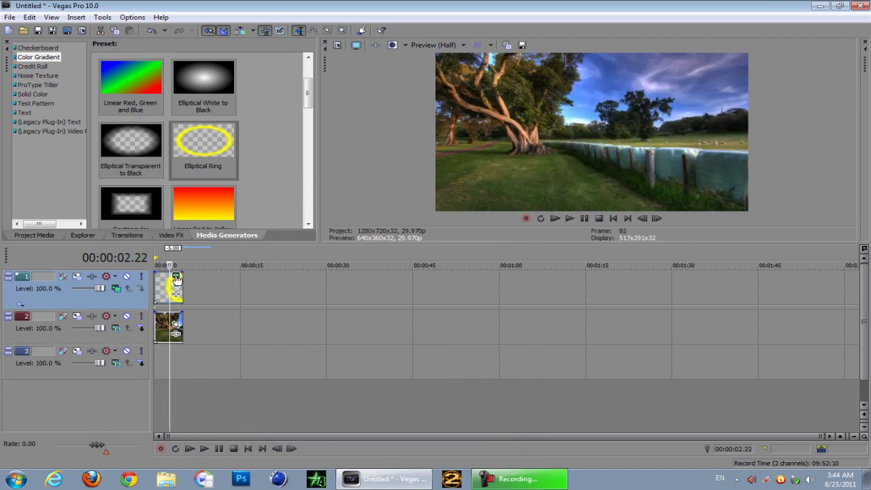
left_click(176, 285)
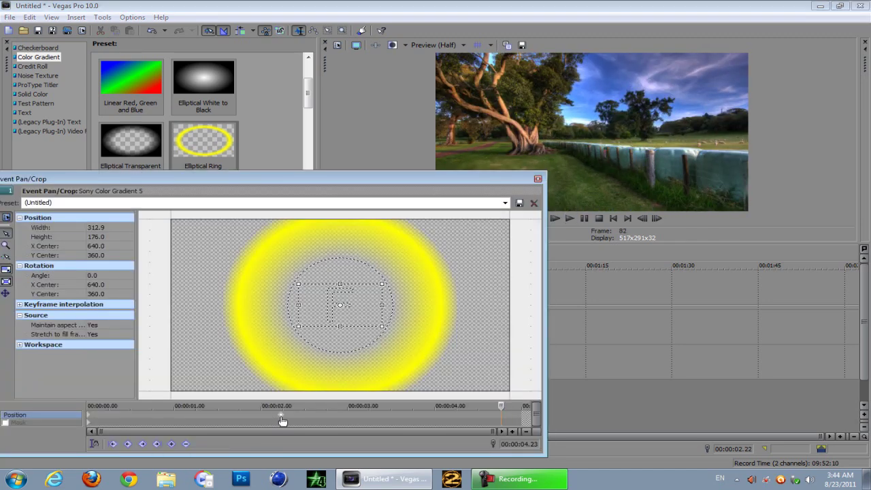
left_click_drag(282, 418, 132, 420)
left_click(538, 179)
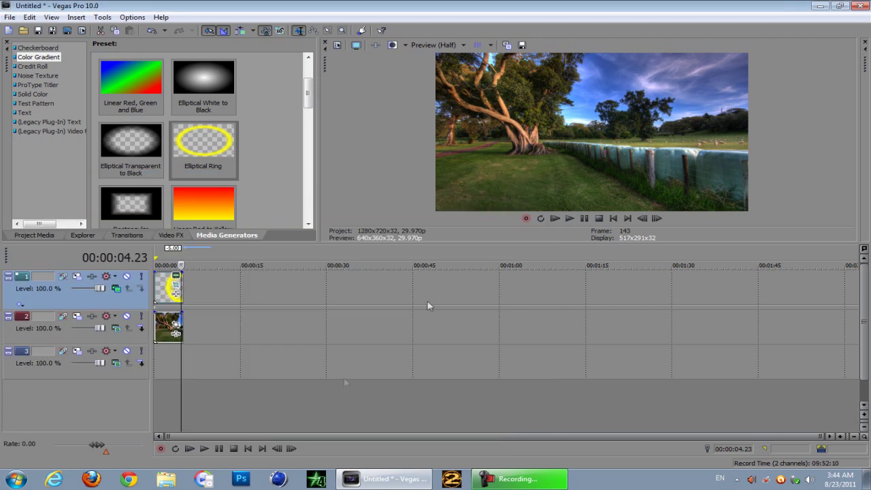
left_click(192, 449)
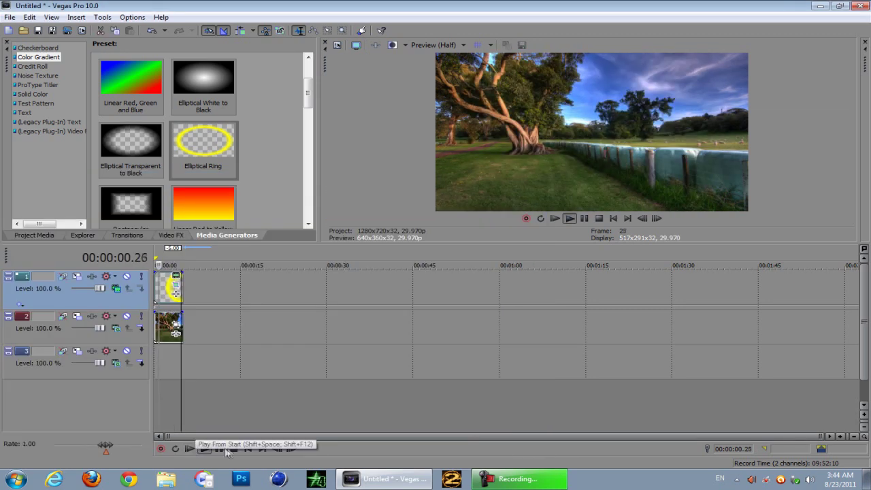
left_click(219, 448)
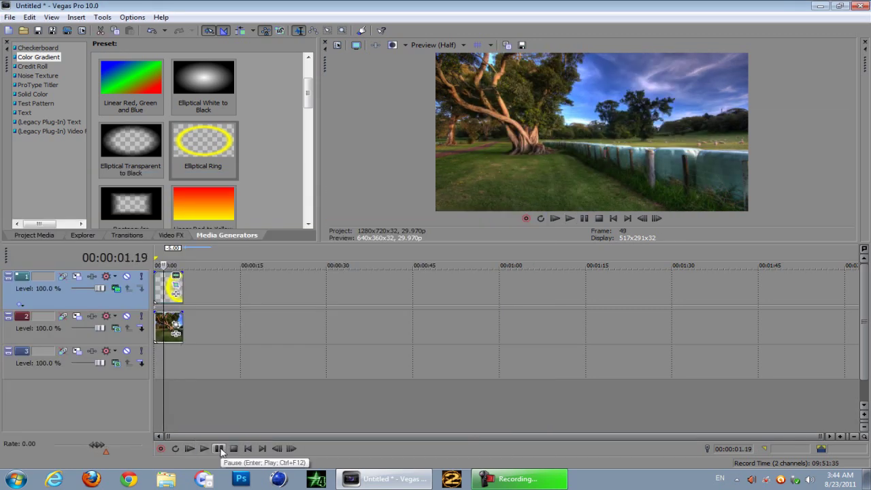